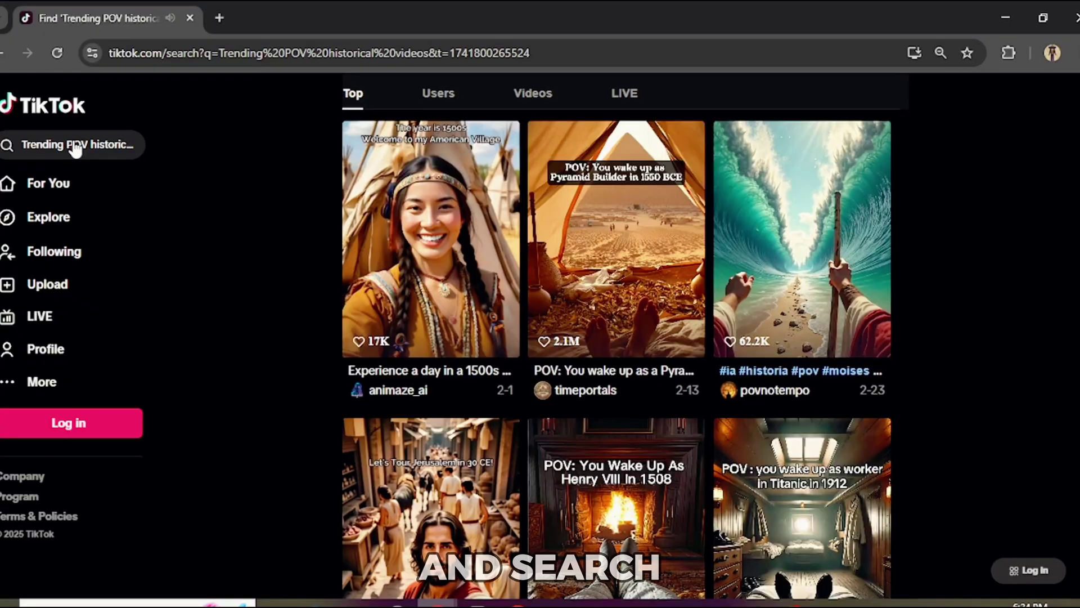
Browse the TikTok search results for trending POV historical videos.
scroll(278, 171, "down", 15)
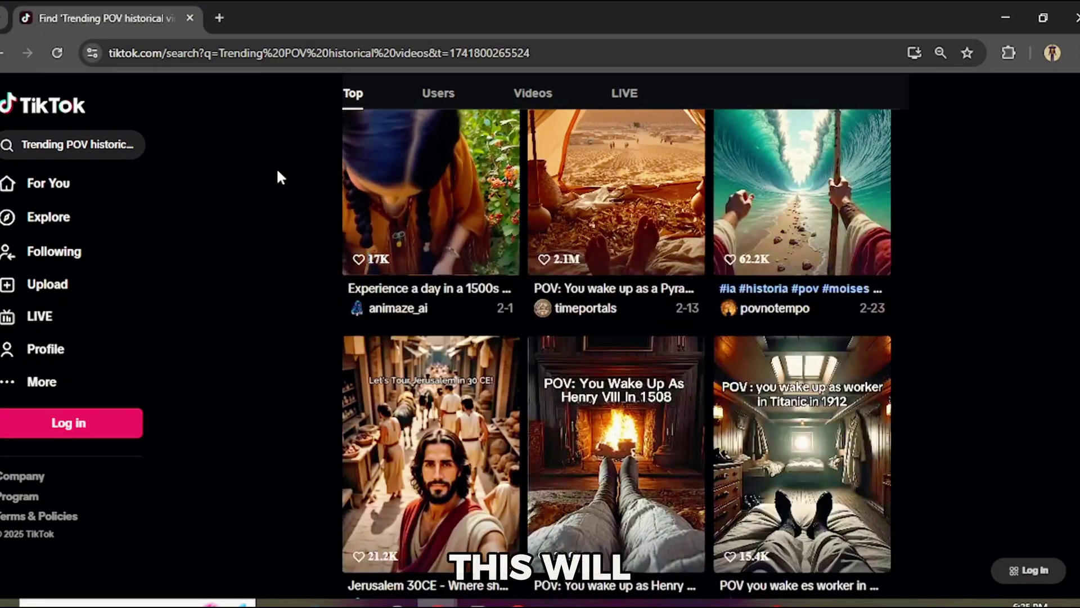
scroll(277, 172, "down", 5)
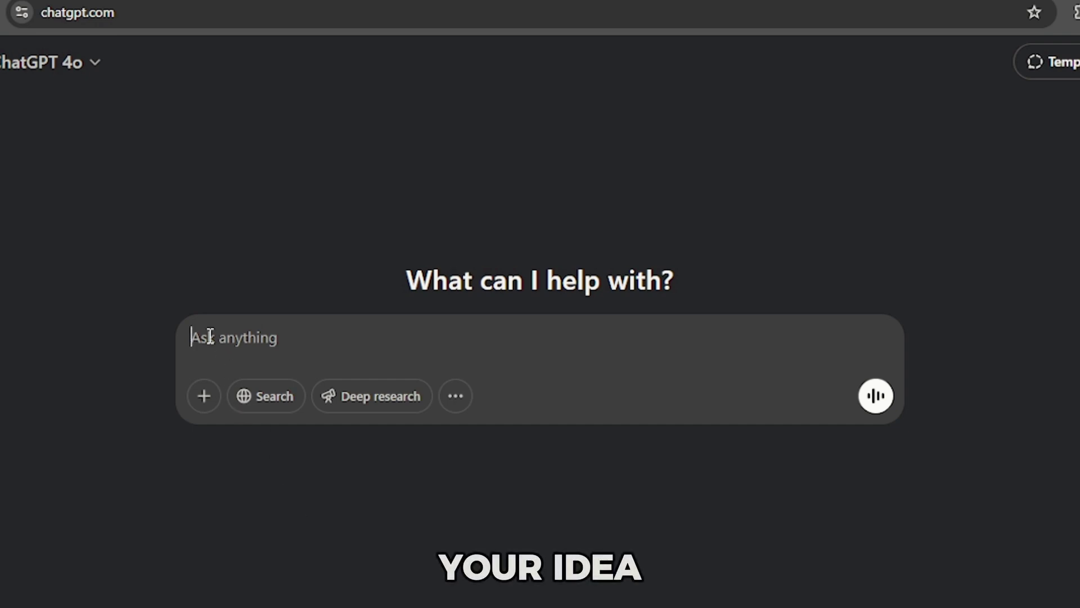
Ask ChatGPT: "POV: You wake up on the Titanic in 1912. Describe 10 different scenes from a day in the life.".
type("POV: You wake up on the Titanic in 1912. Describe 10 different scenes from a day in the life.")
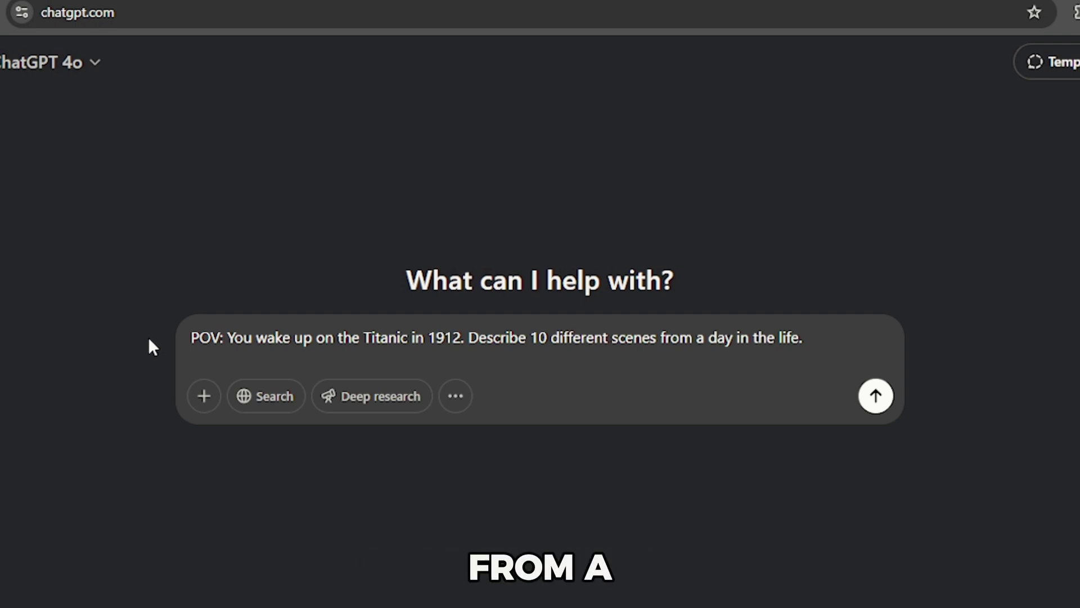
left_click(876, 395)
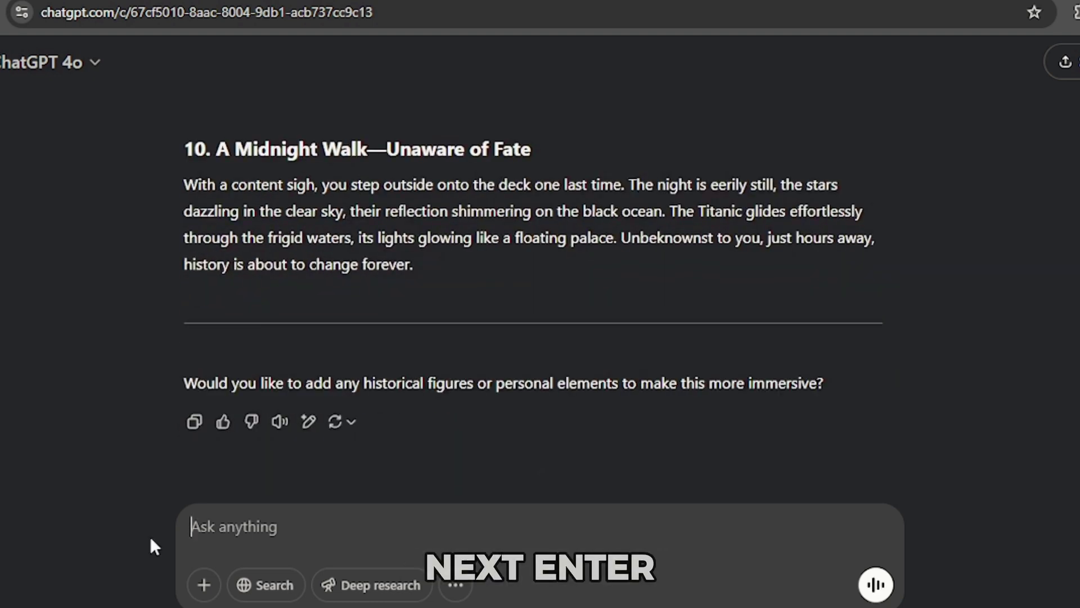
Request photorealistic first-person image prompts and Hailuo AI animation prompts of 4-5 detailed sentences per scene, and have ChatGPT continue with the remaining scenes.
type("Give me detailed prompts for AI to generate images for each scene, then create prompts to animate them in Hailuo AI. Each prompt should be 4-5 detailed sentences from a first person view. Make it photorealistic.")
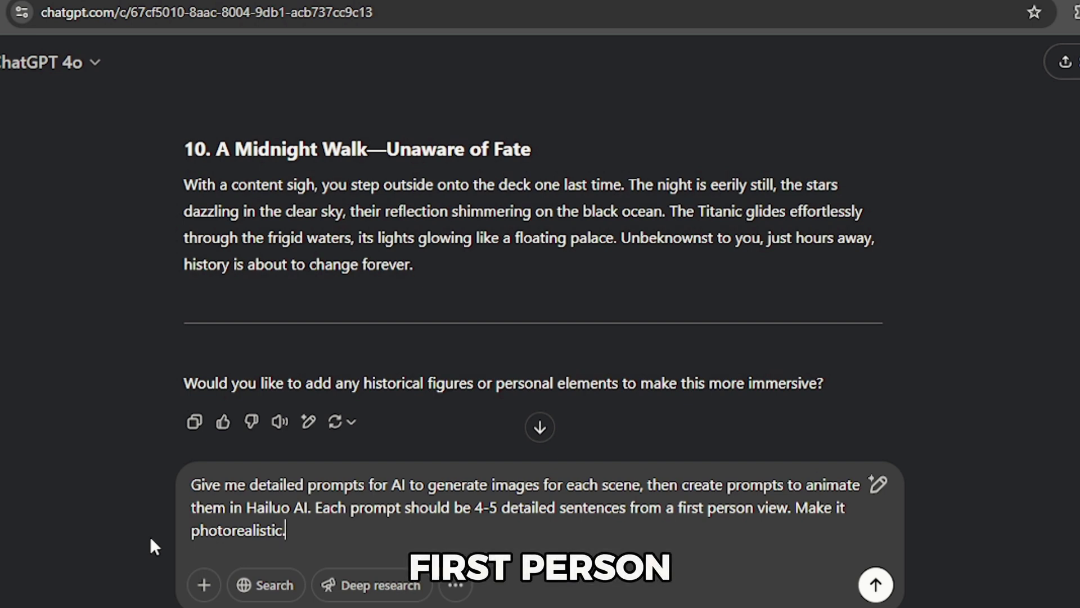
left_click(877, 585)
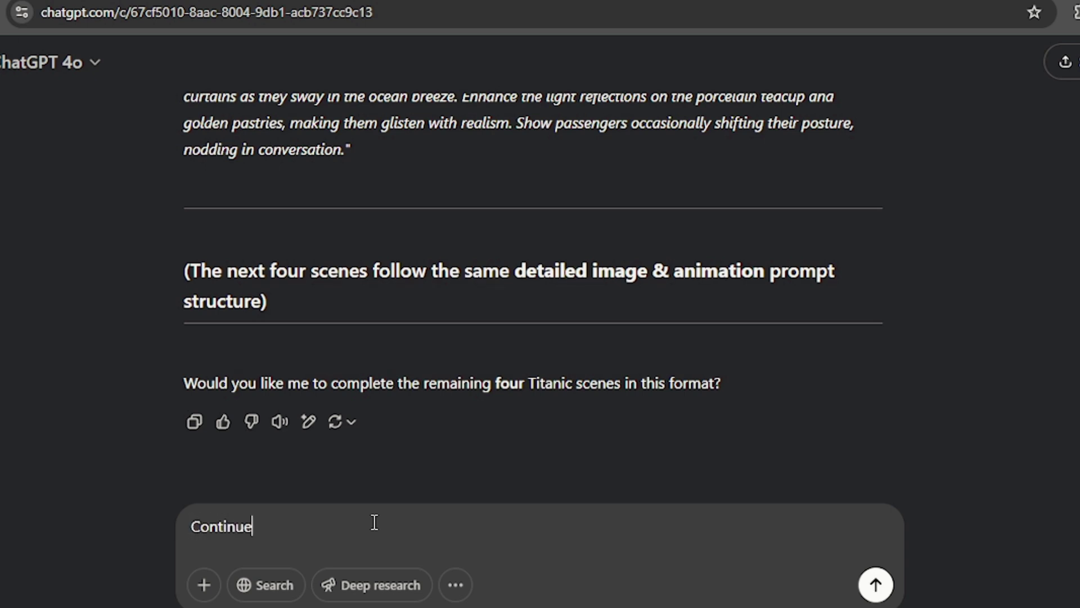
left_click(877, 586)
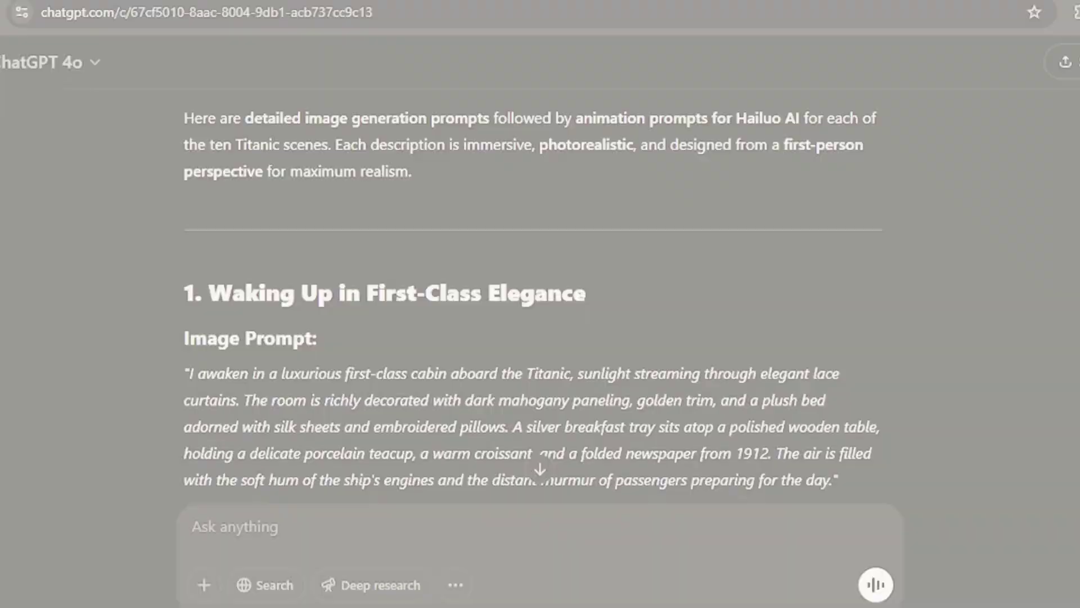
scroll(540, 281, "down", 15)
scroll(540, 281, "down", 20)
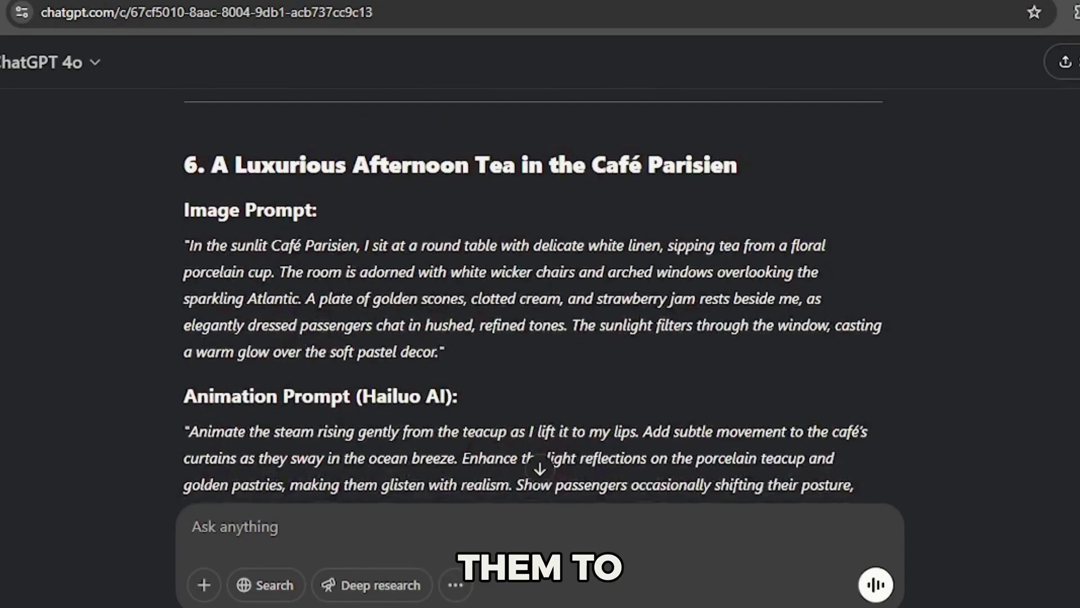
scroll(540, 281, "down", 10)
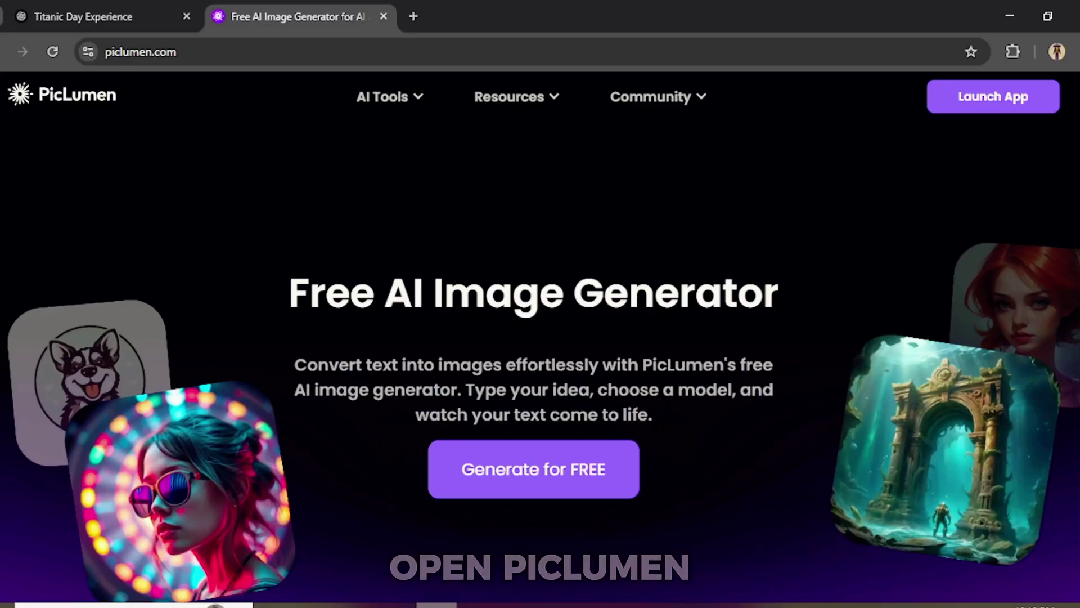
Launch the PicLumen image generator and choose the PicLumen Art V1 model with a 9:16 aspect ratio.
left_click(1001, 99)
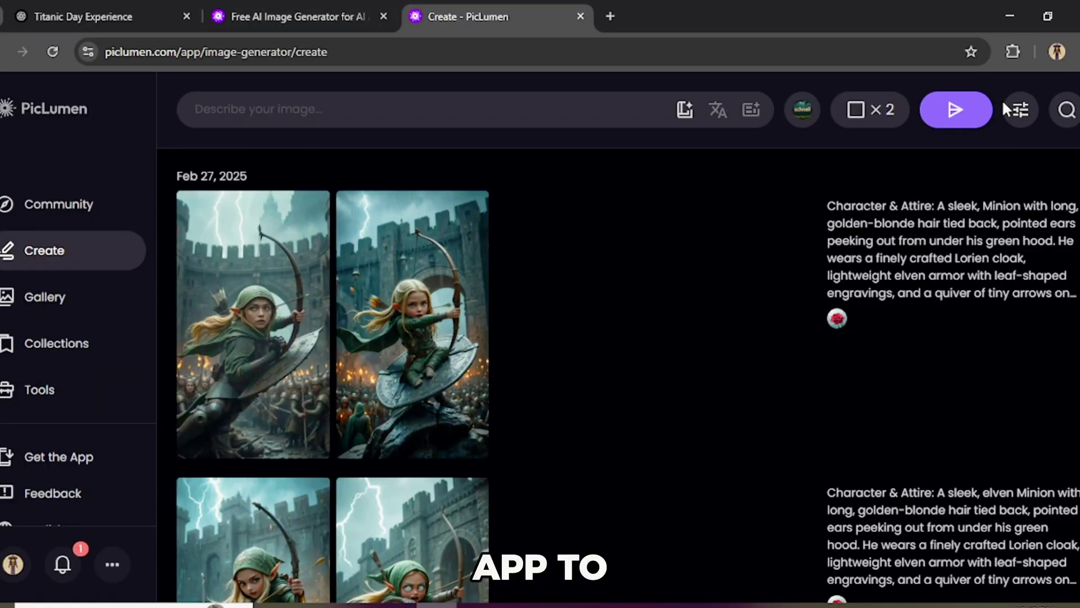
left_click(803, 110)
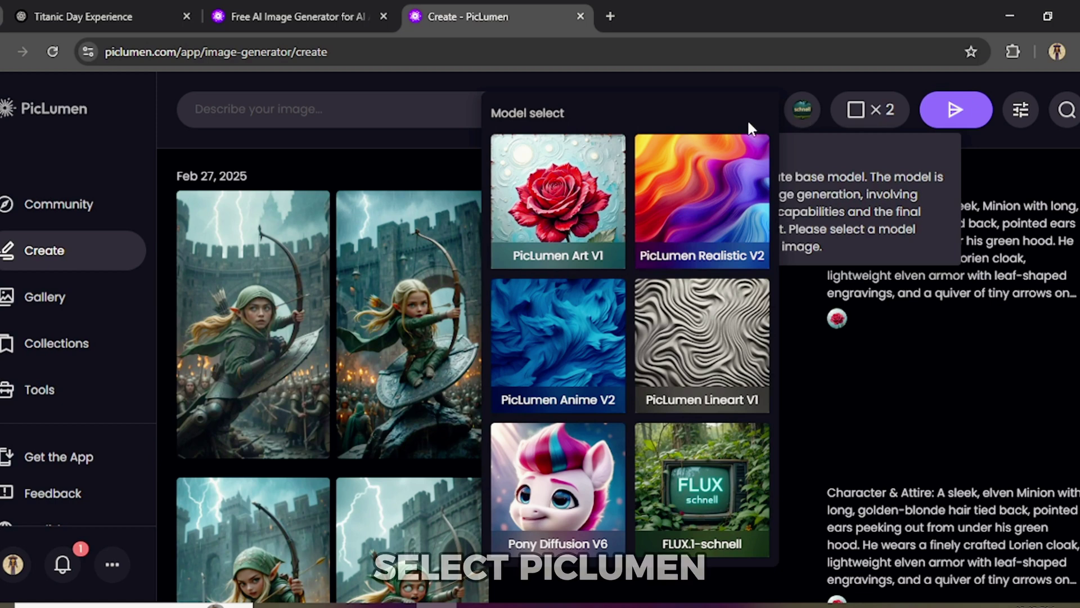
left_click(559, 200)
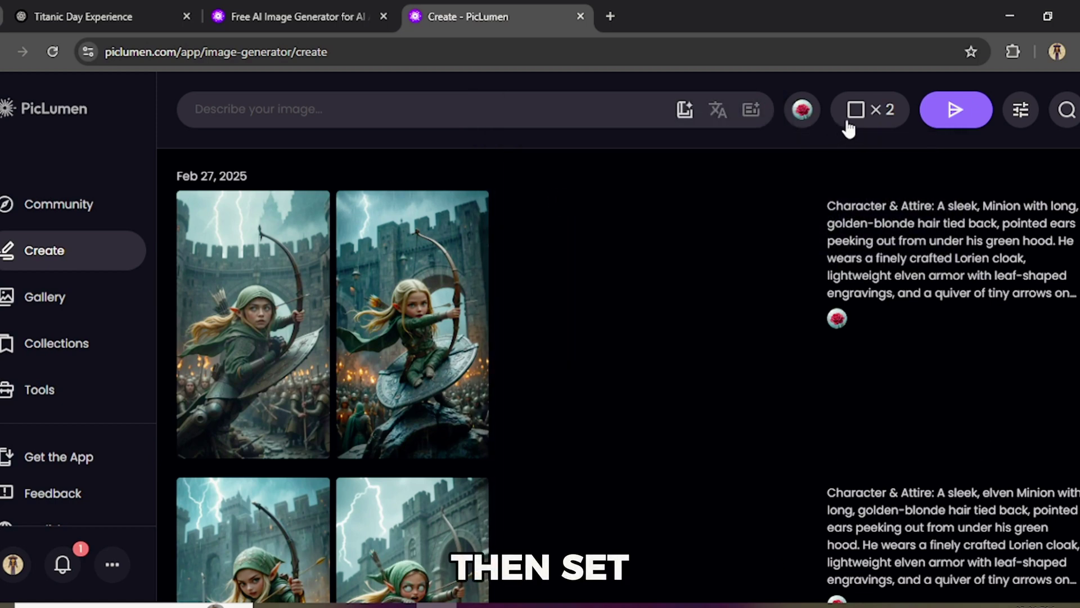
left_click(857, 112)
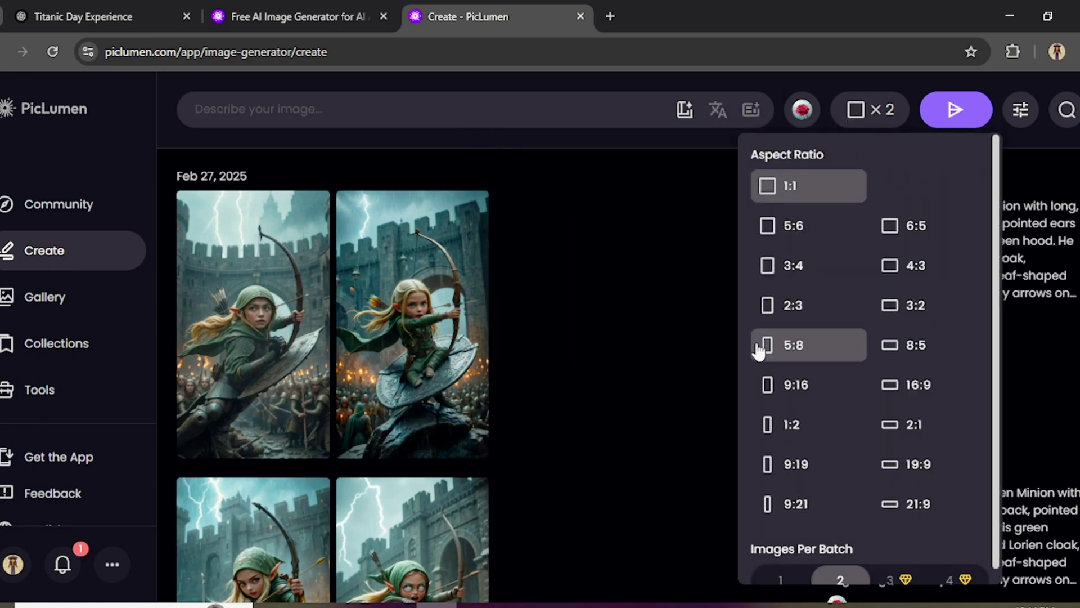
left_click(764, 383)
Copy the image prompt for "Waking Up in First-Class Elegance" from ChatGPT into PicLumen and generate the images.
key("ctrl+1")
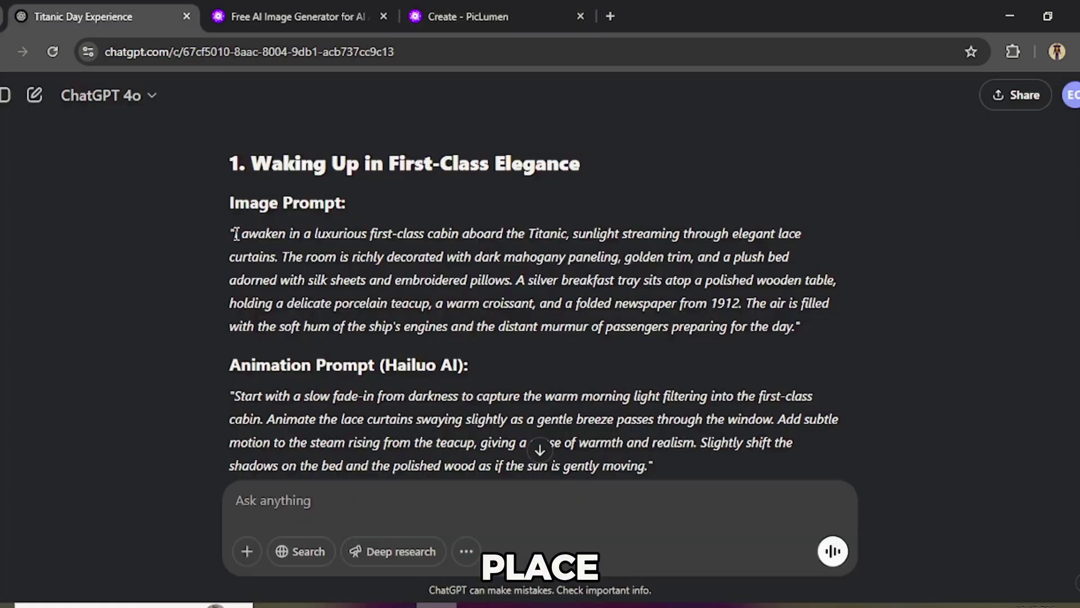
left_click_drag(236, 233, 799, 326)
key("ctrl+c")
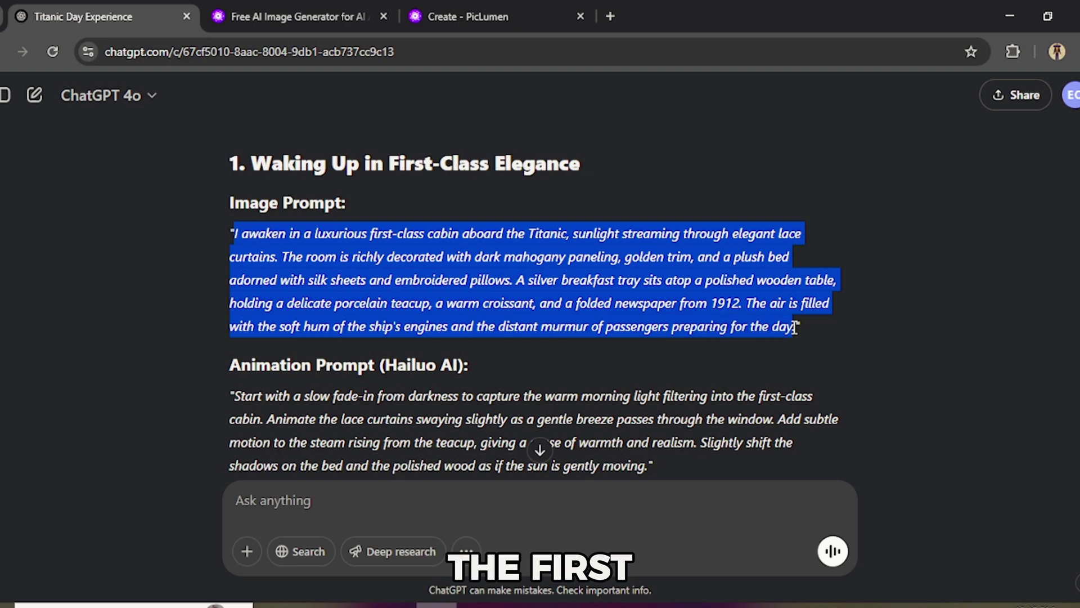
right_click(408, 336)
left_click(422, 345)
key("ctrl+3")
right_click(274, 122)
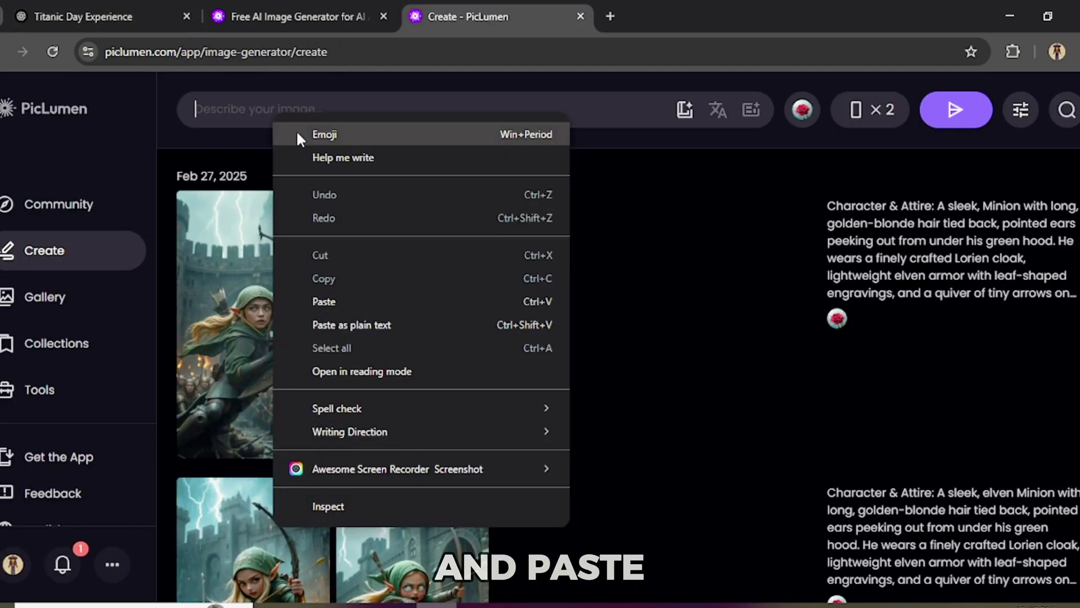
left_click(345, 301)
left_click(956, 113)
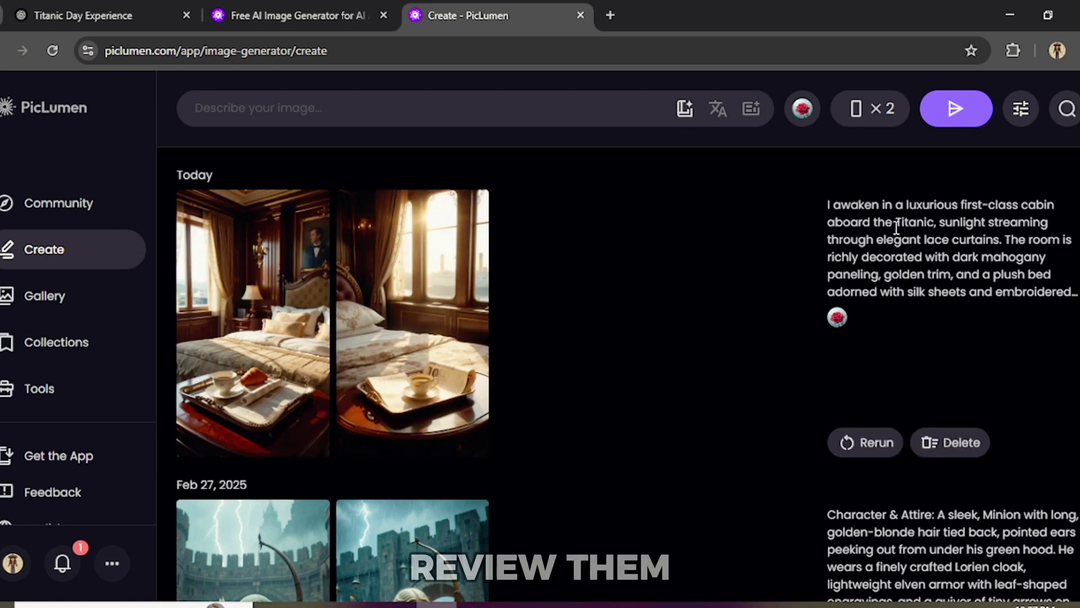
Compare the two generated cabin images at full size and download the one with the croissant on the breakfast tray.
mouse_move(299, 292)
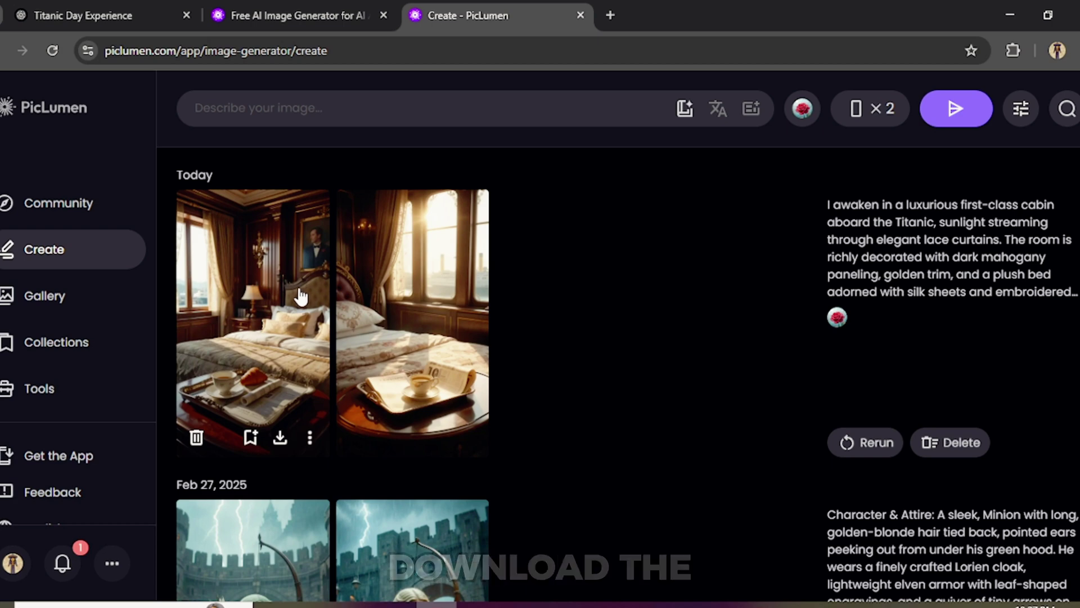
left_click(248, 298)
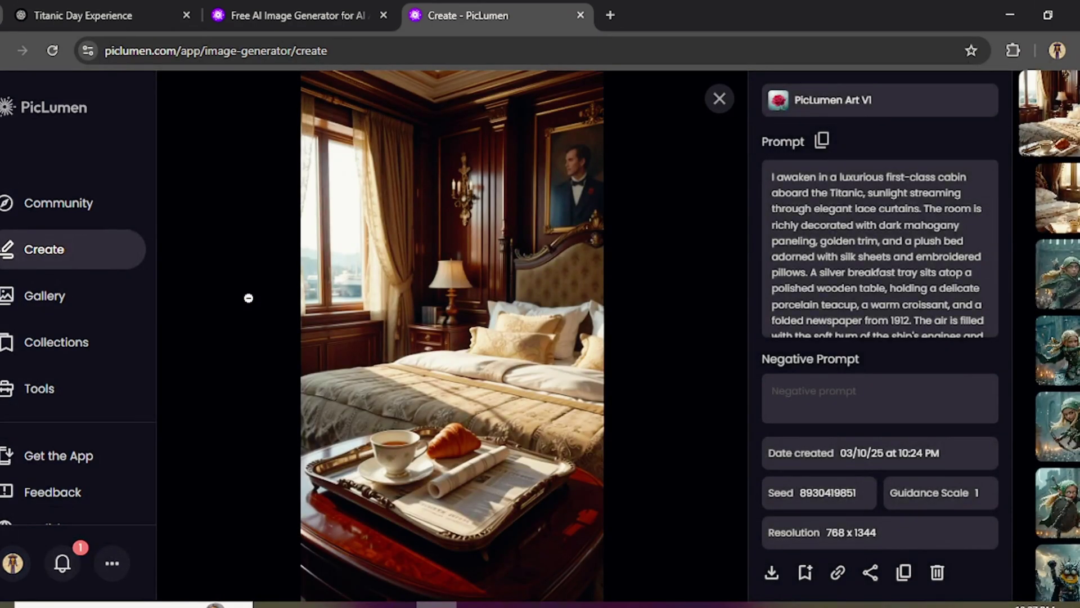
key("Down")
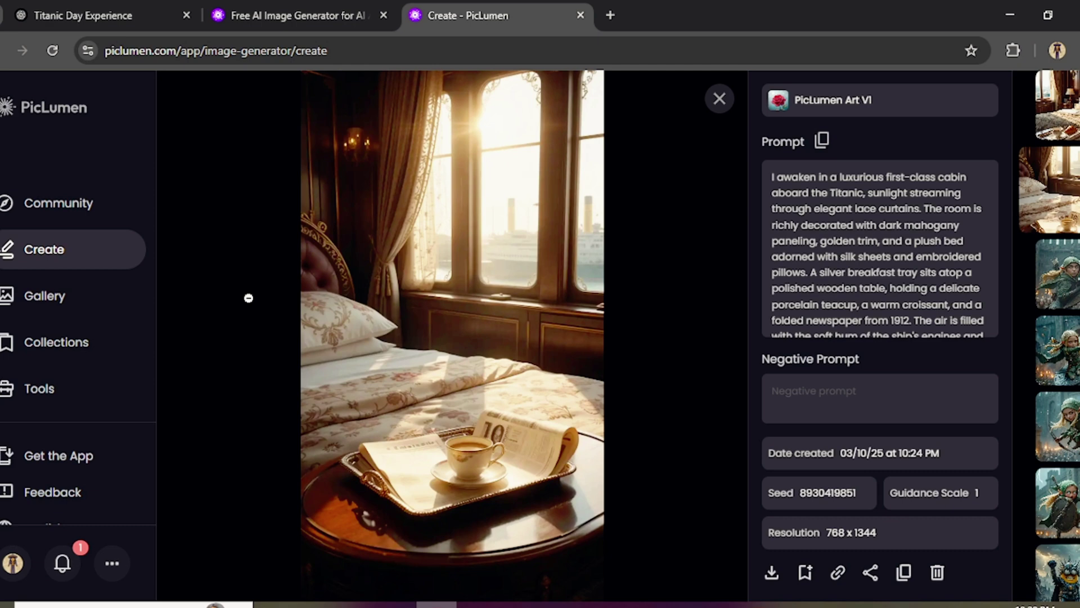
key("Up")
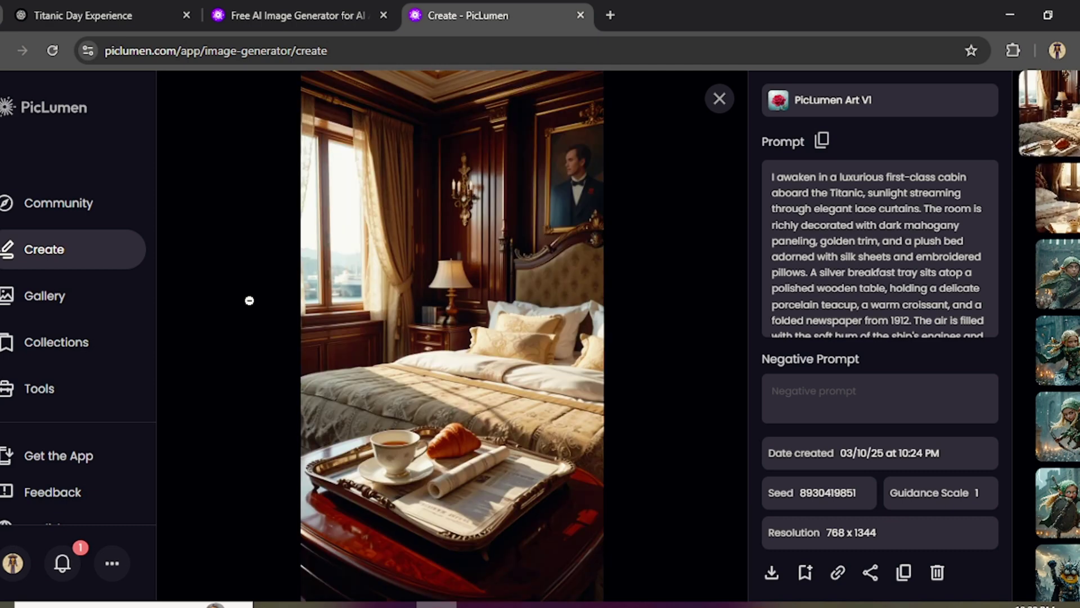
left_click(772, 574)
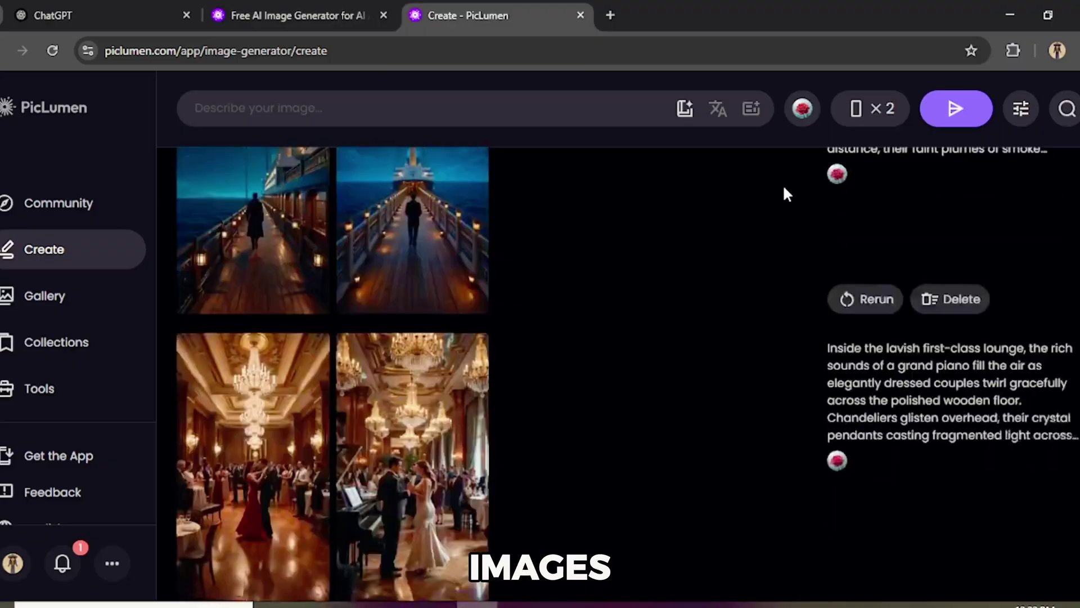
Look through the images generated for the other Titanic scenes.
scroll(785, 194, "down", 6)
scroll(785, 194, "down", 20)
scroll(786, 194, "down", 20)
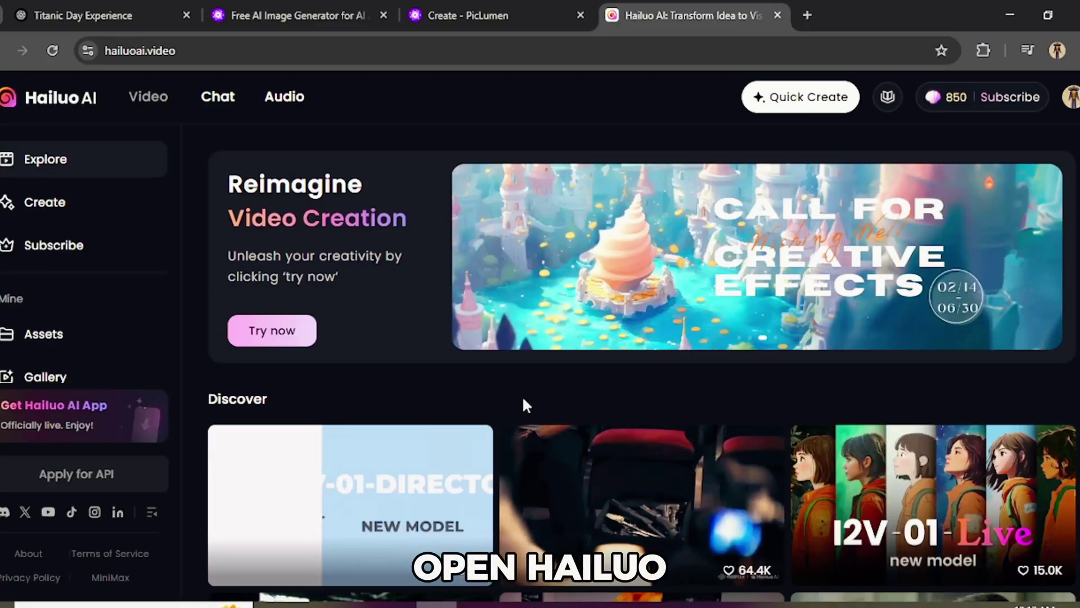
left_click(72, 202)
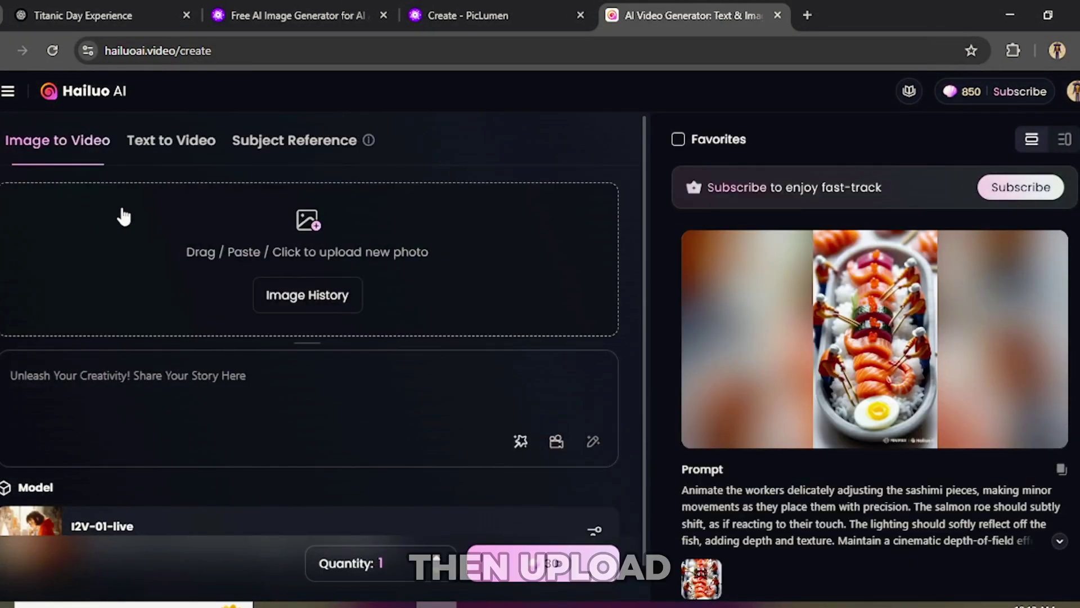
left_click(307, 219)
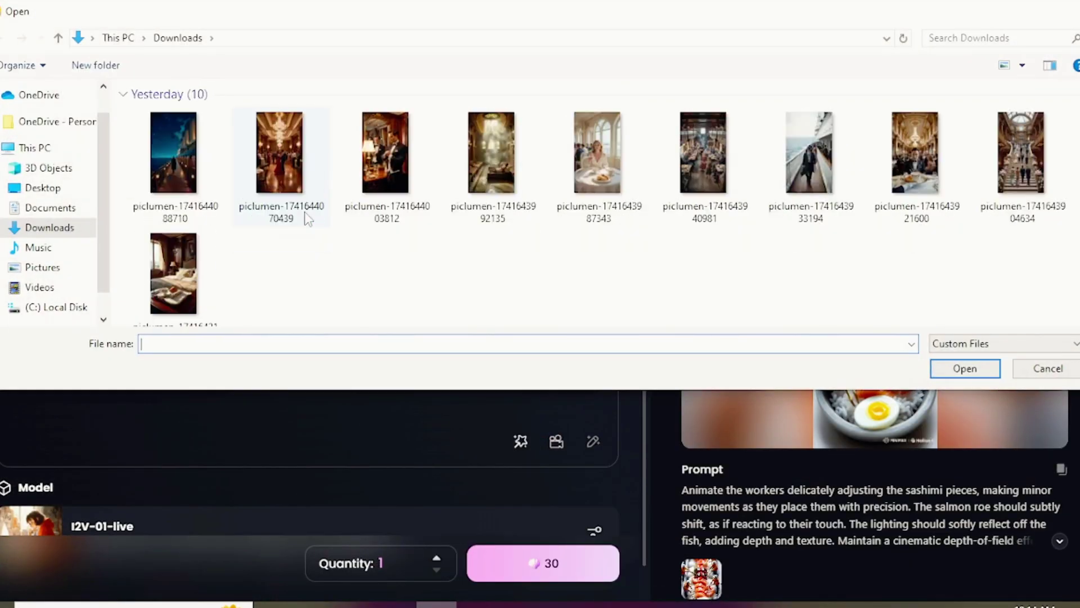
left_click(190, 276)
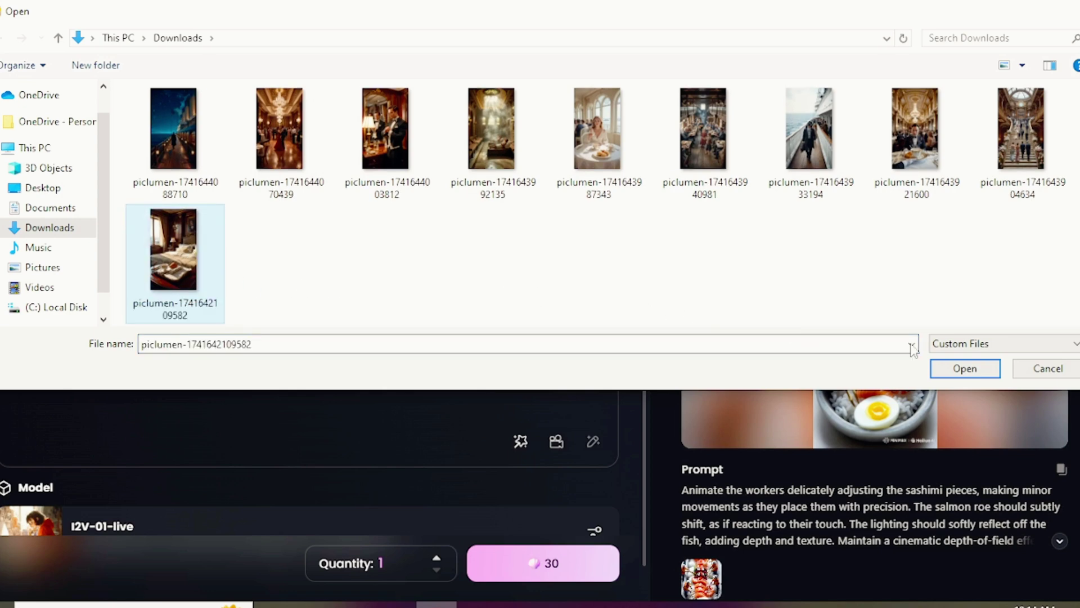
left_click(964, 369)
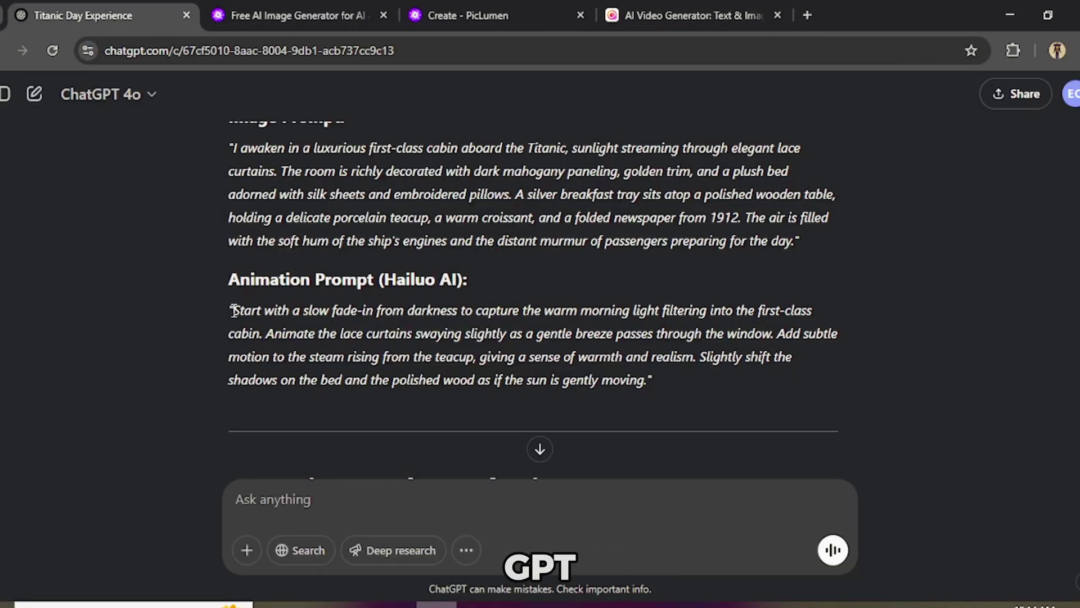
Copy the first scene's animation prompt from ChatGPT into Hailuo AI's video prompt.
left_click_drag(234, 310, 647, 373)
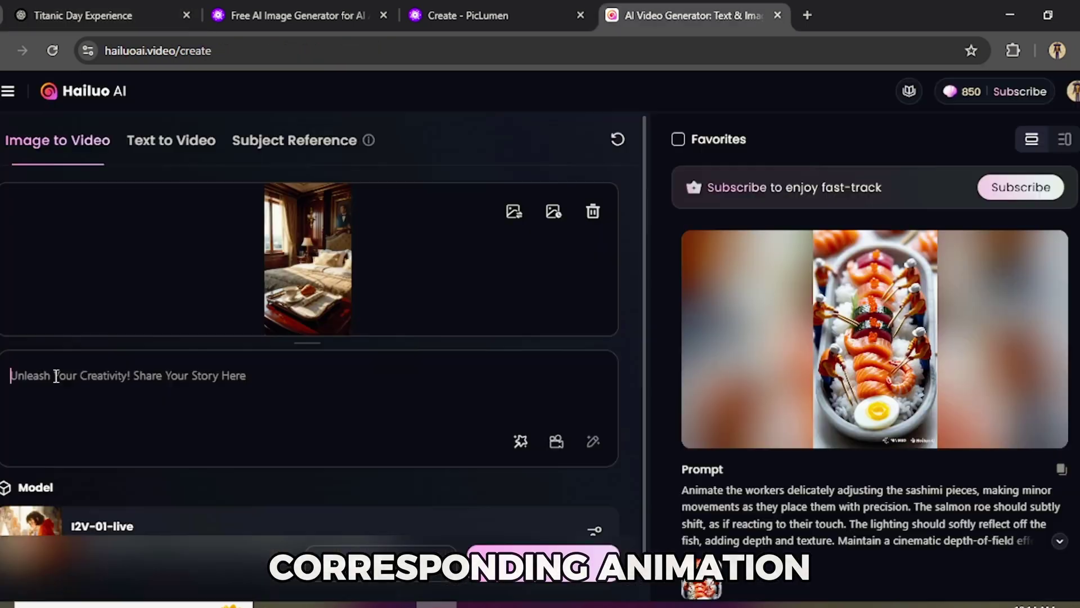
right_click(53, 373)
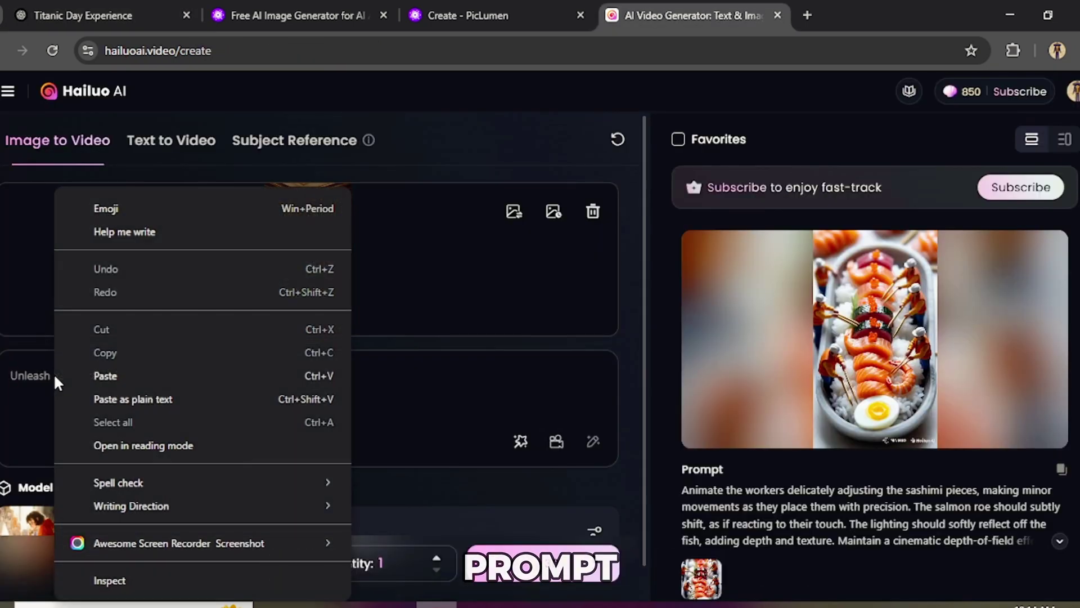
left_click(102, 375)
Select the I2V-01-Director model, add the Push in and Pan left camera movements, and generate the video.
scroll(107, 450, "down", 1)
left_click(106, 498)
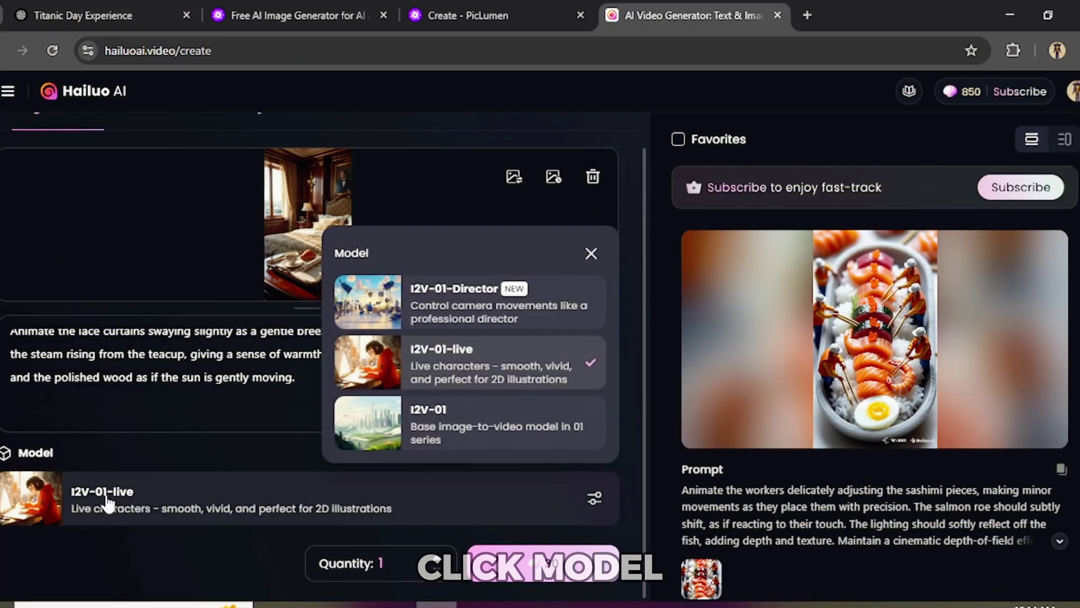
left_click(410, 308)
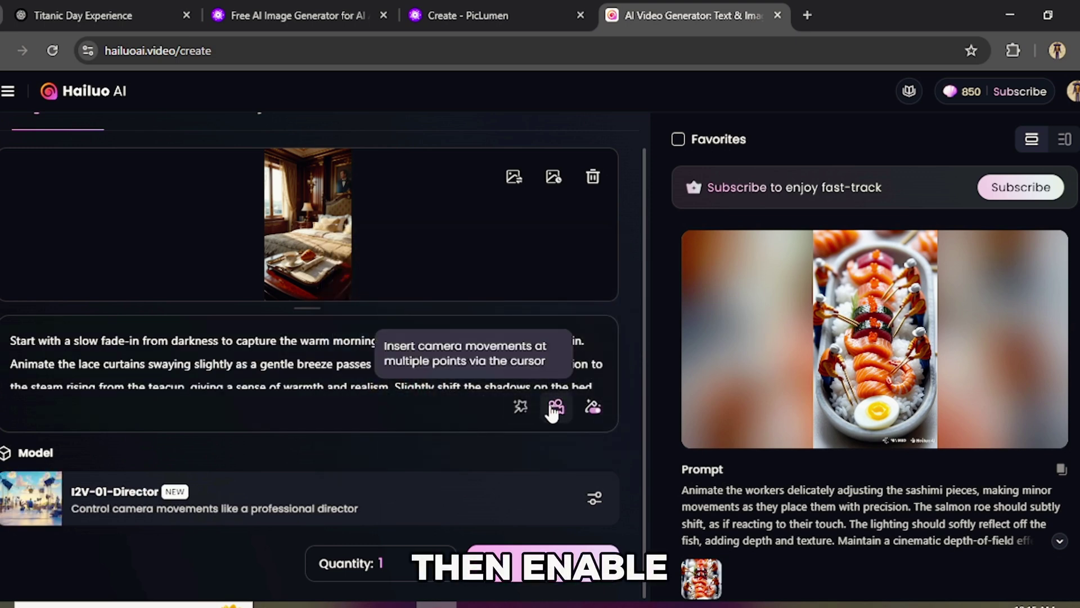
left_click(555, 407)
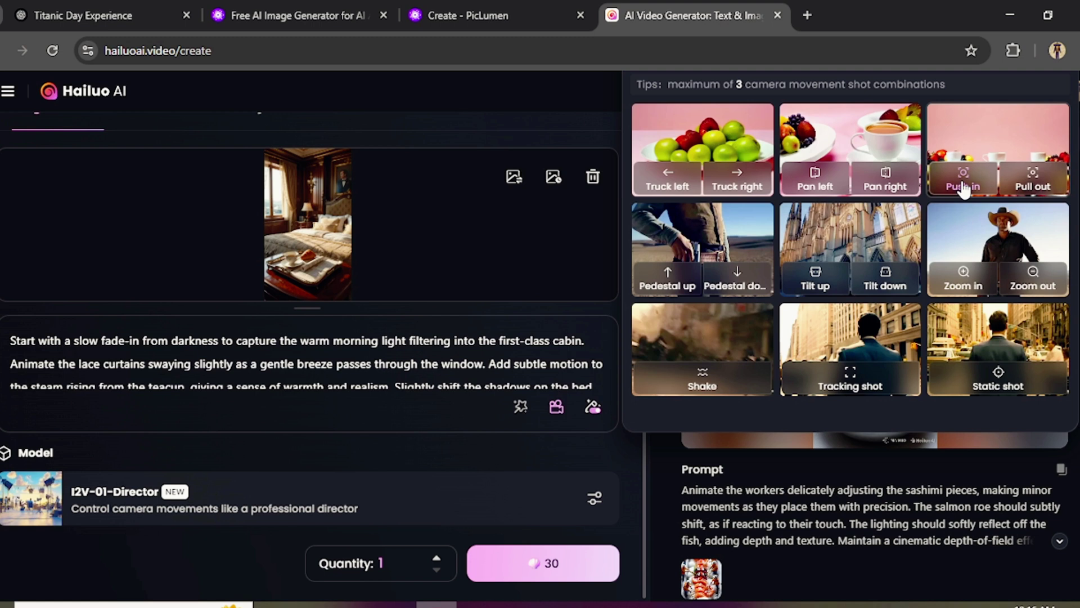
left_click(825, 192)
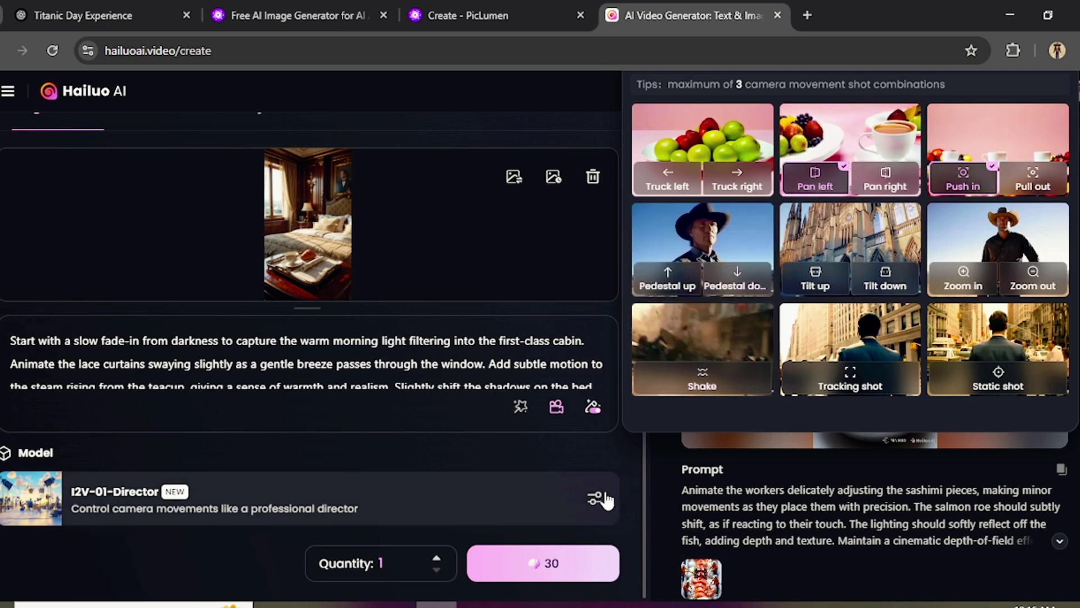
left_click(551, 571)
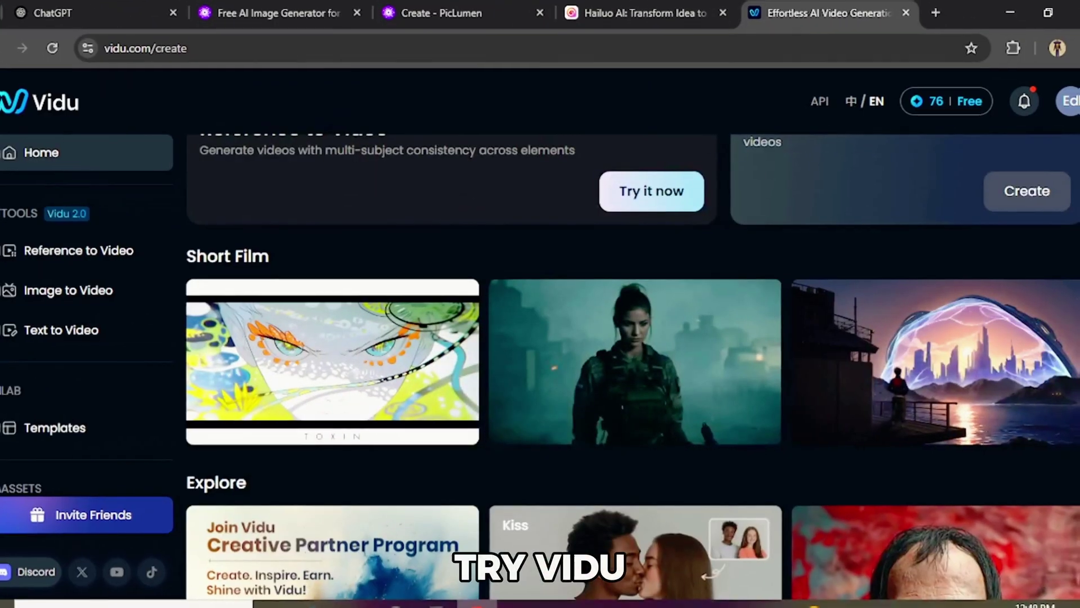
Browse the short films and templates on Vidu's home page as an alternative video generator.
scroll(630, 365, "down", 2)
scroll(630, 366, "down", 8)
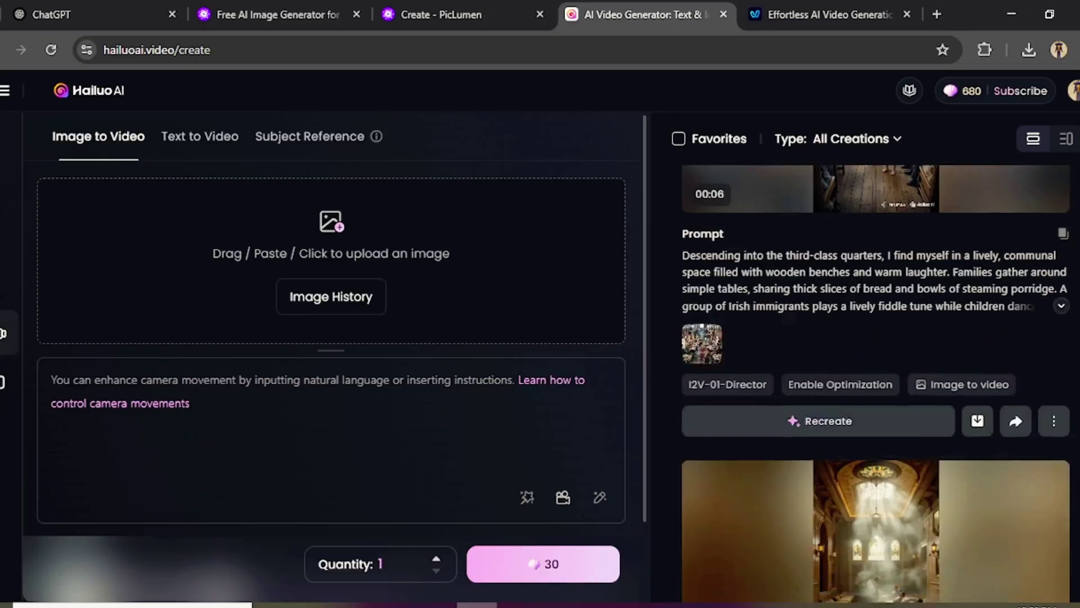
Review the generated Titanic scene clips and their prompts in Hailuo AI's creations list.
scroll(876, 383, "down", 8)
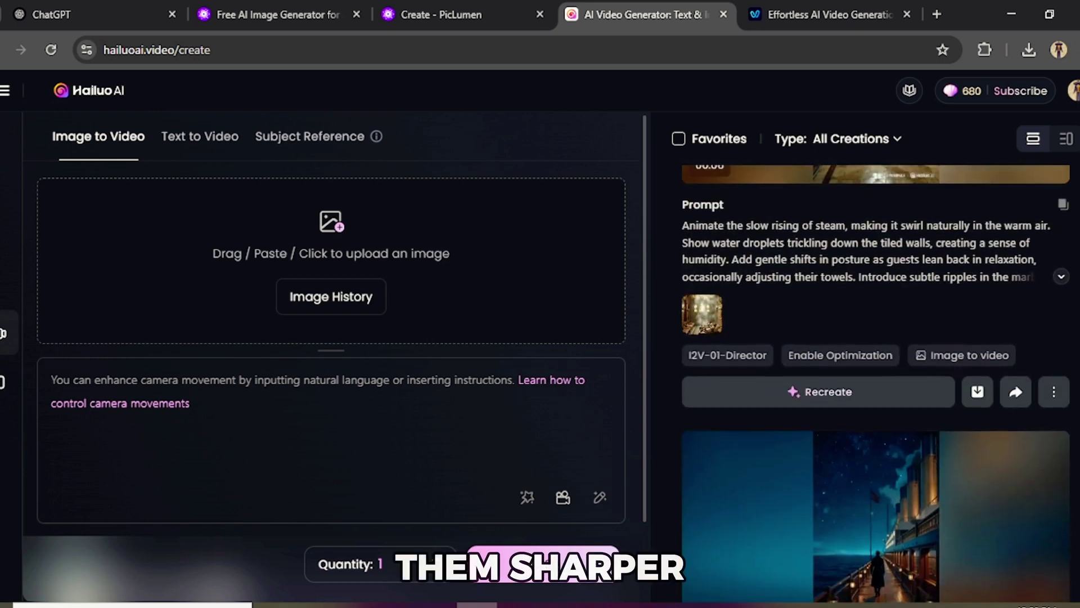
scroll(876, 383, "down", 12)
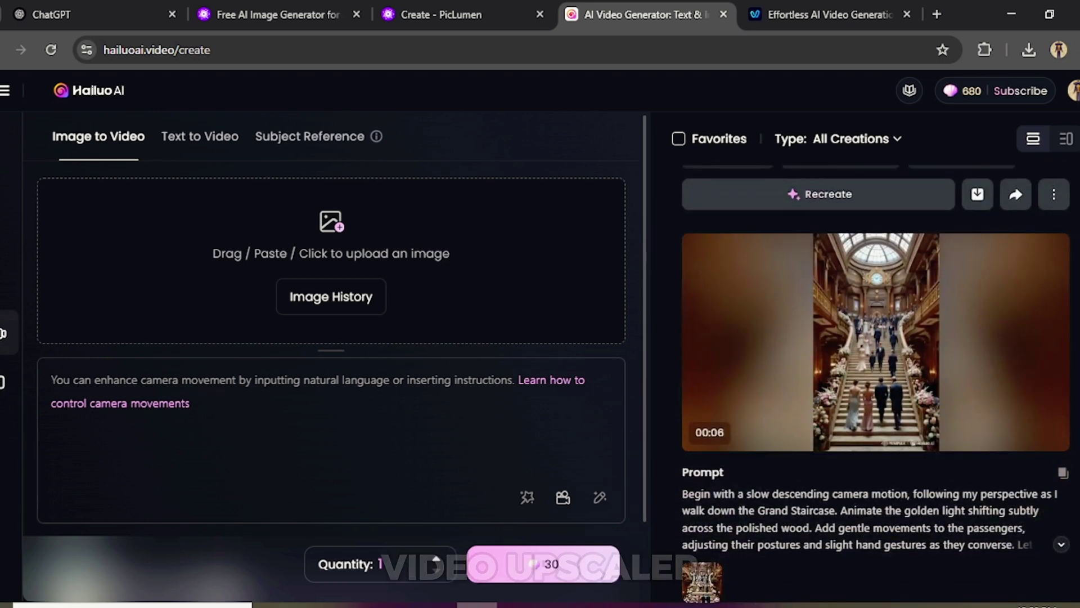
scroll(876, 383, "down", 3)
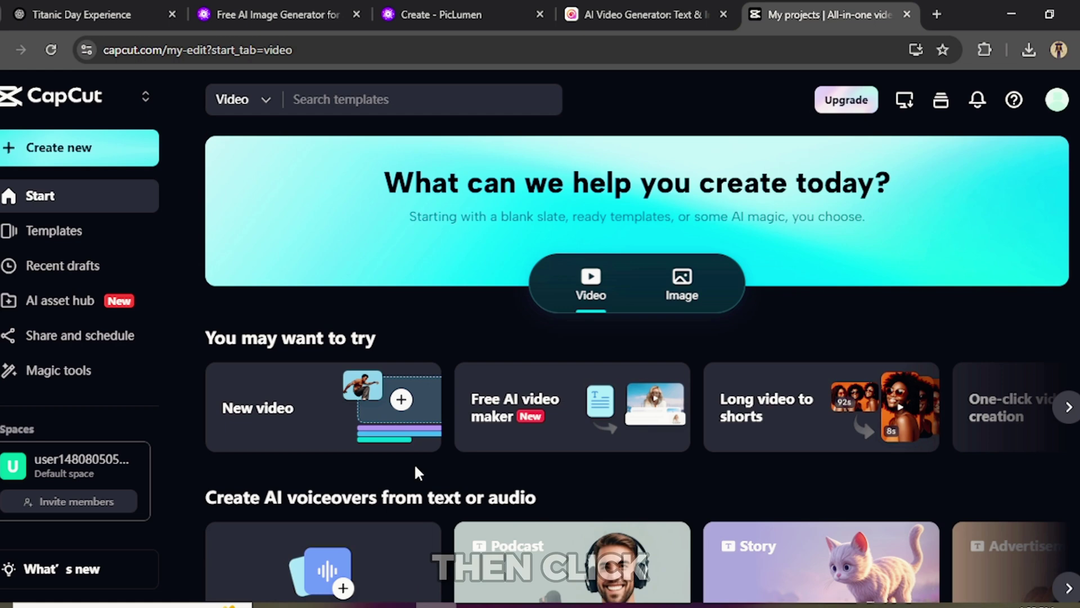
Open the Video upscaler from CapCut's magic tools for videos.
left_click(76, 374)
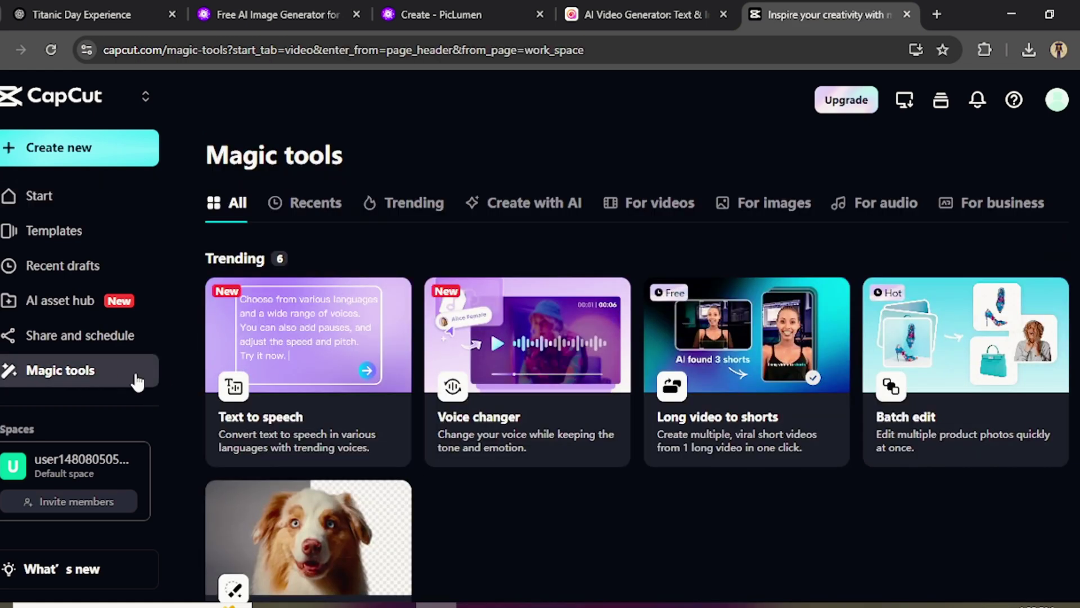
scroll(184, 369, "down", 7)
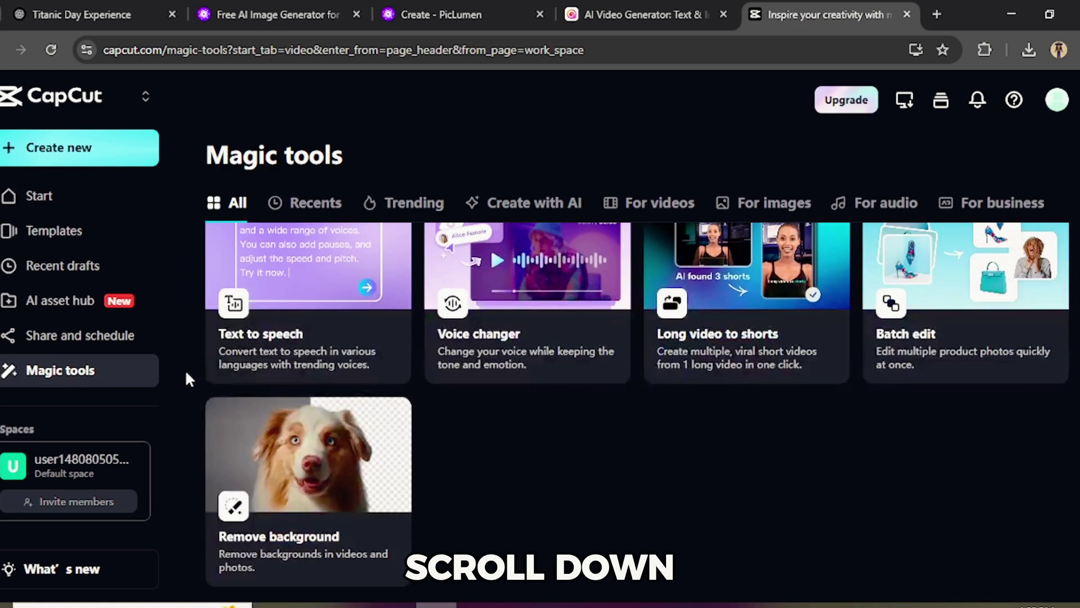
scroll(185, 369, "down", 9)
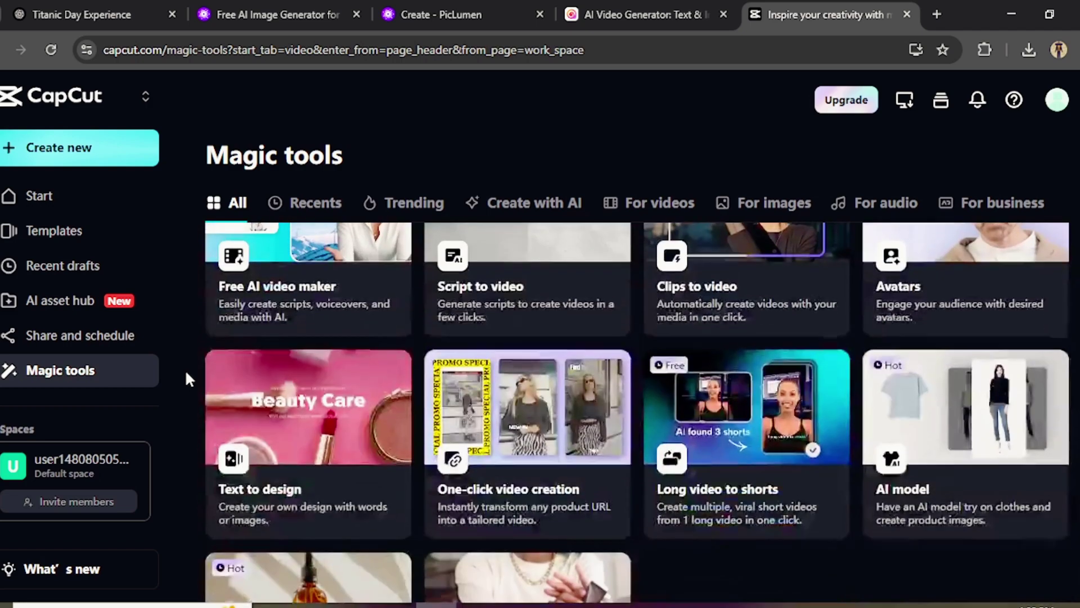
scroll(184, 369, "down", 1)
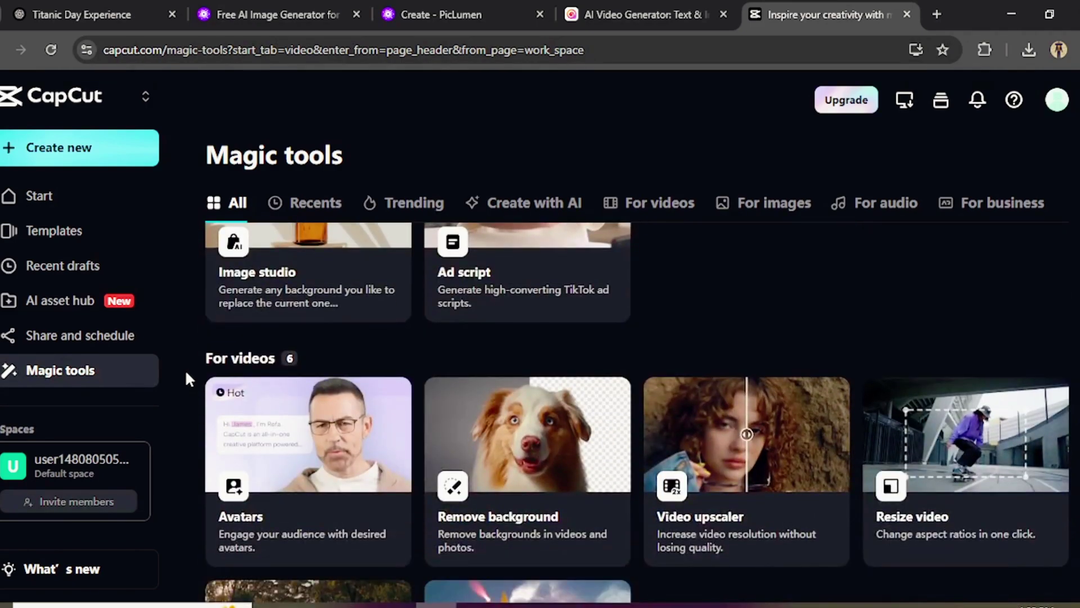
scroll(184, 369, "down", 1)
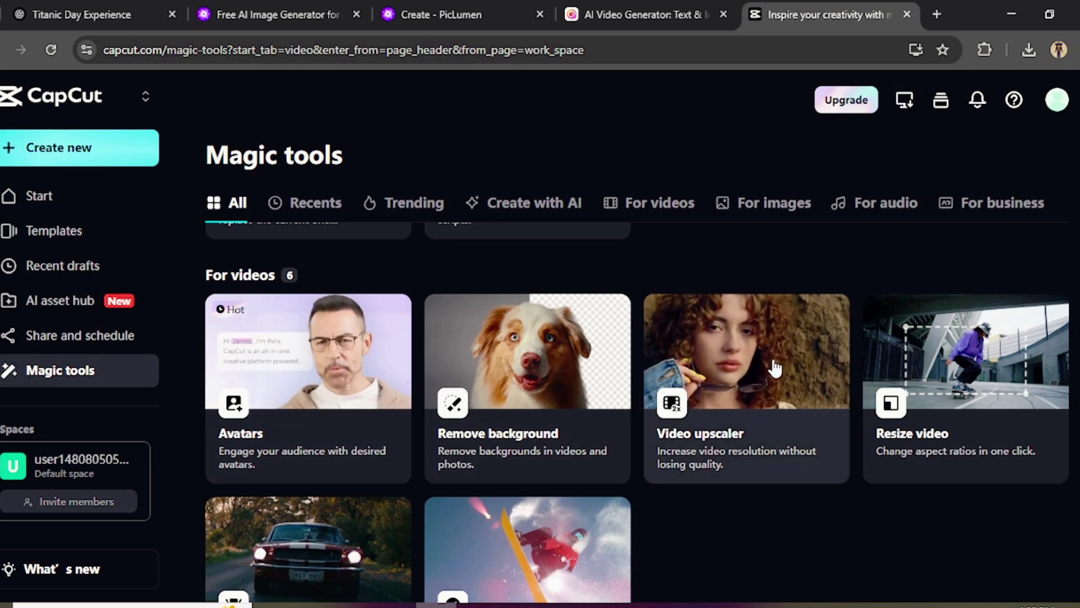
left_click(755, 371)
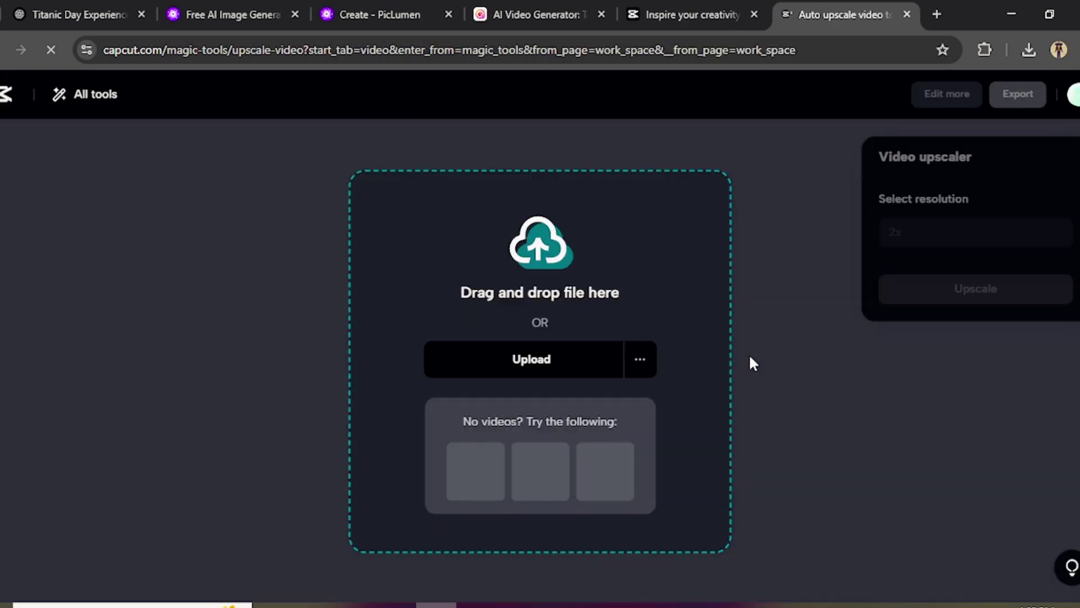
left_click(563, 362)
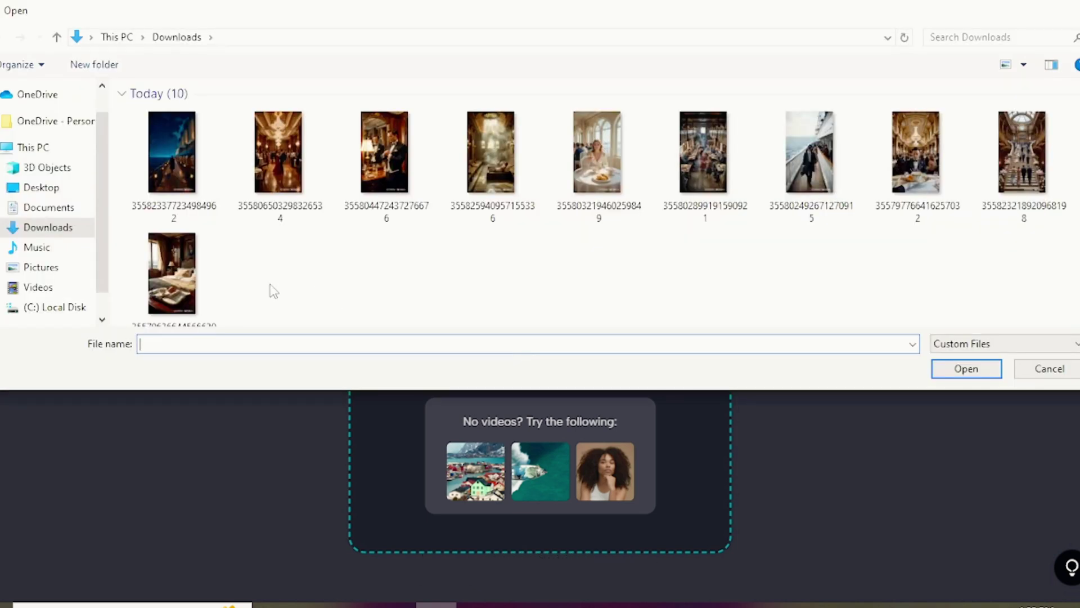
left_click(194, 288)
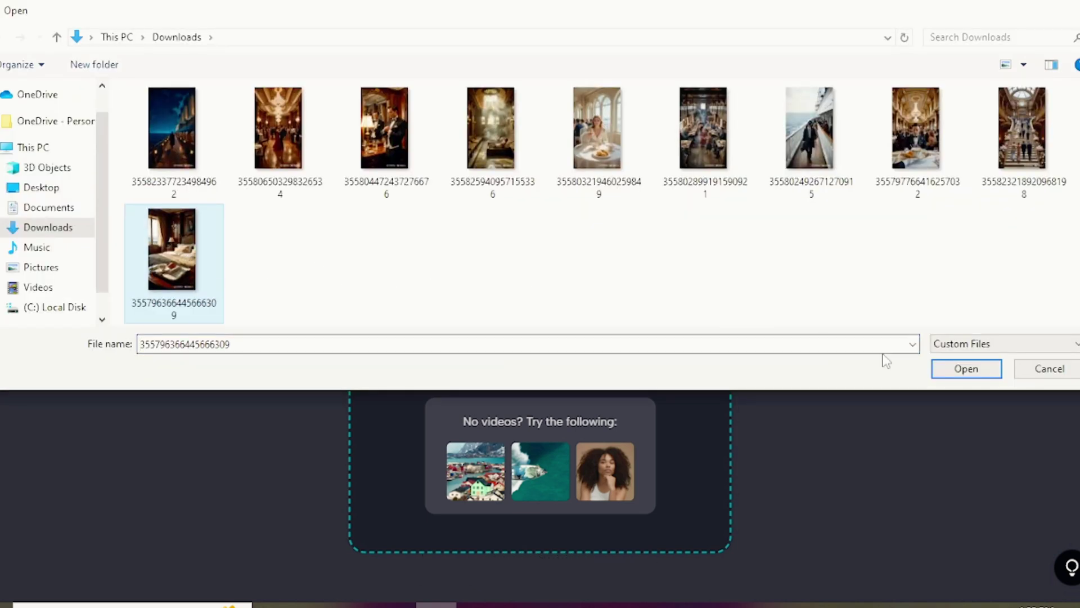
left_click(964, 368)
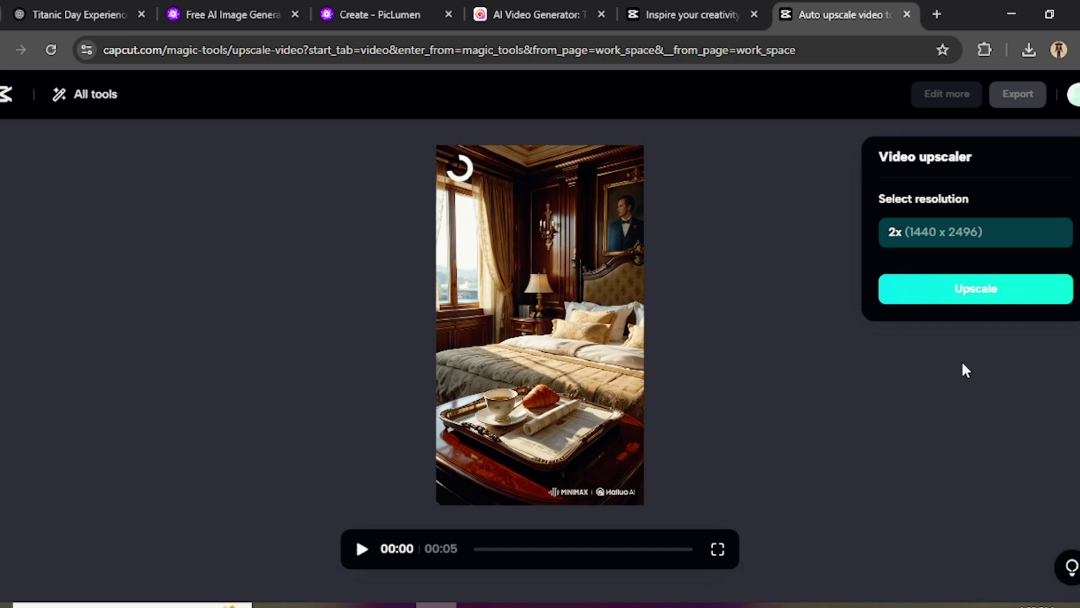
Upscale the cabin video at 2x (1440 x 2496) and download the exported result.
left_click(976, 289)
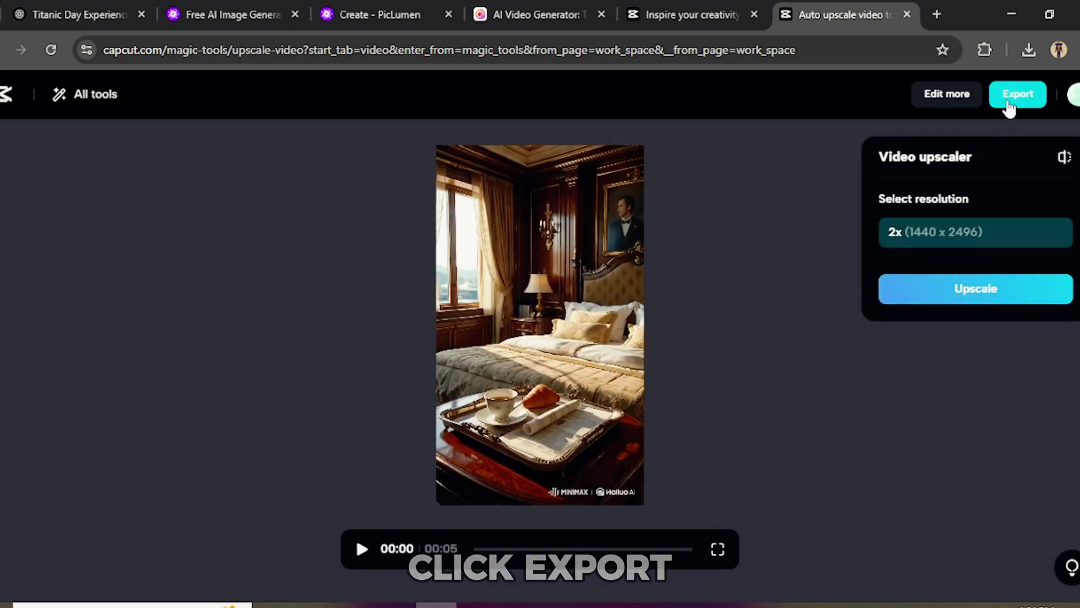
left_click(1009, 101)
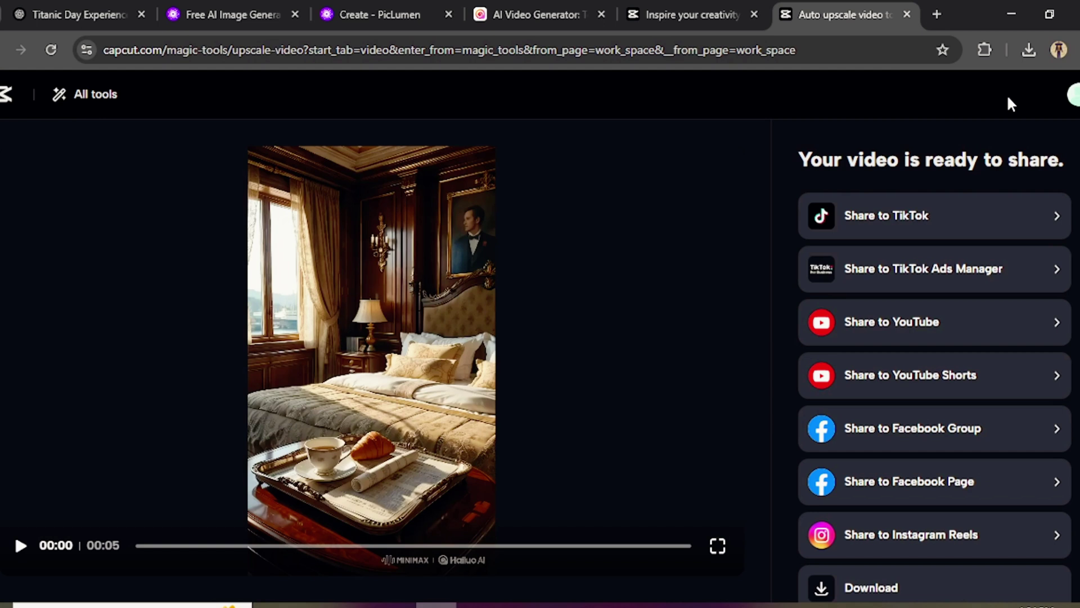
scroll(920, 157, "down", 7)
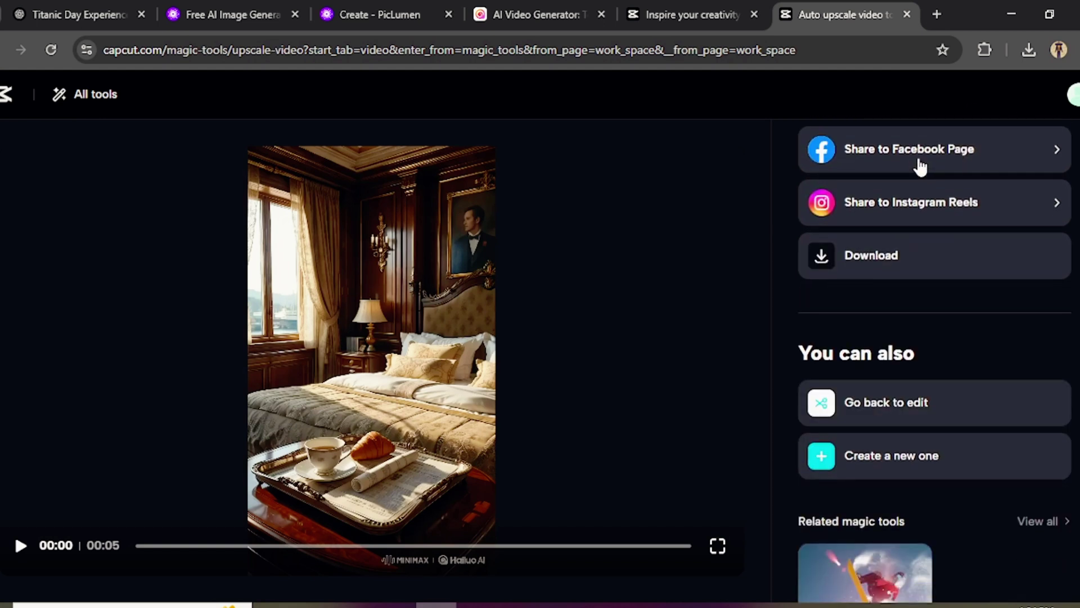
left_click(915, 168)
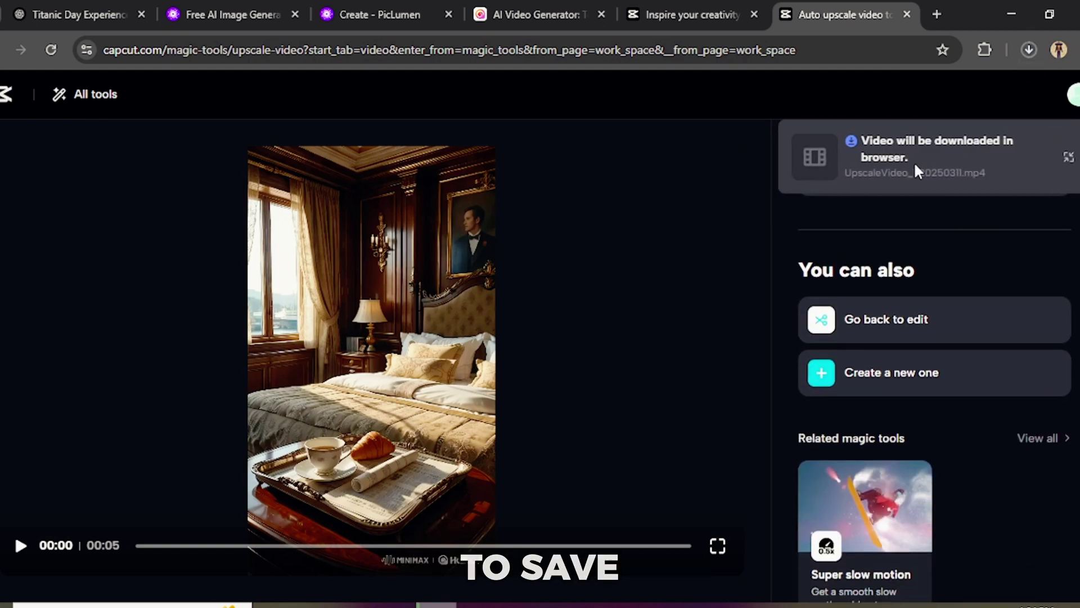